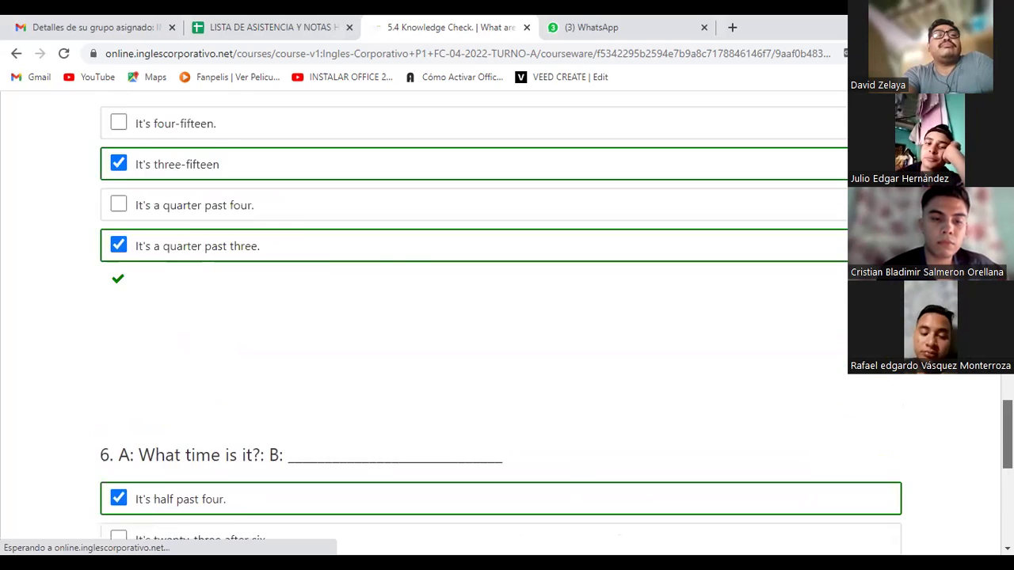
- Review the answered clock questions in the 5.4 Knowledge Check and open the 5.5 Lesson Objective page
scroll(475, 317, "up", 3)
scroll(475, 317, "down", 4)
scroll(475, 317, "down", 7)
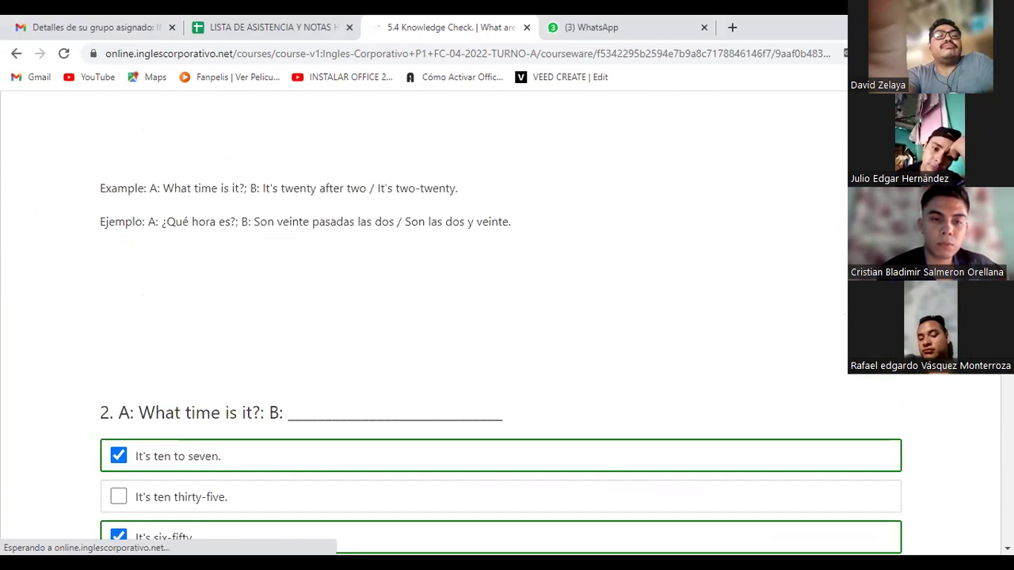
scroll(475, 316, "up", 2)
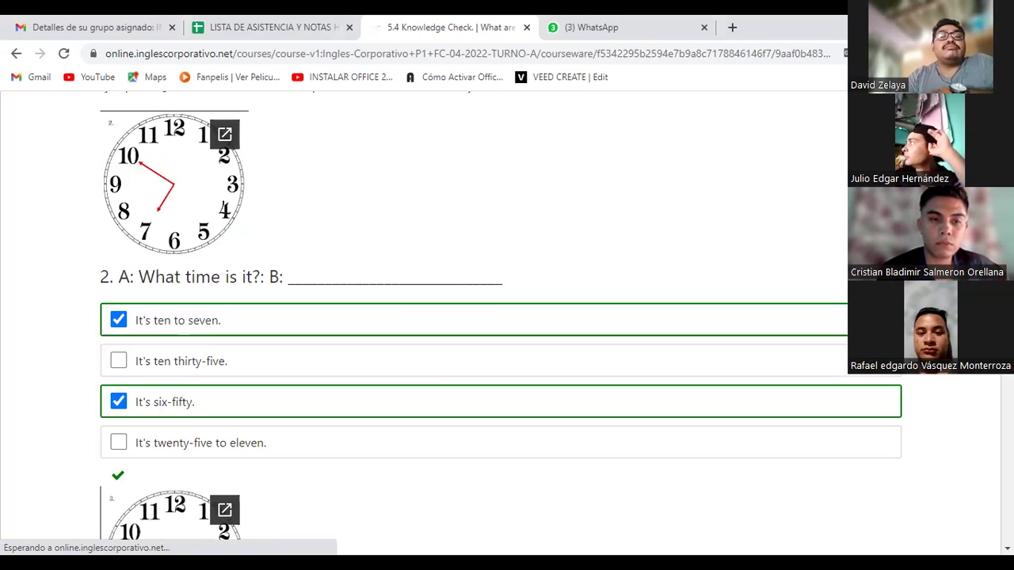
scroll(475, 317, "down", 3)
scroll(501, 323, "down", 6)
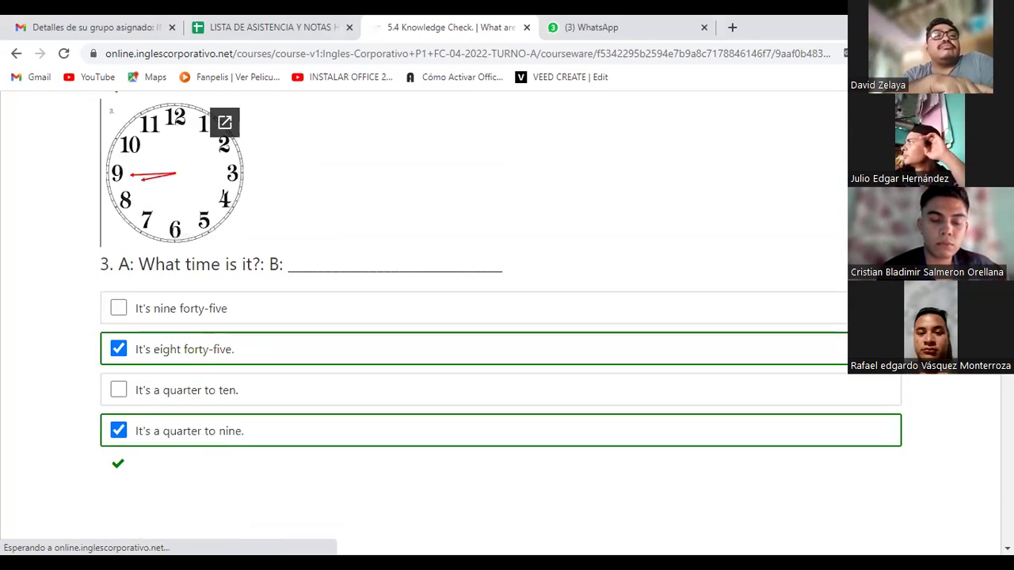
scroll(501, 324, "down", 6)
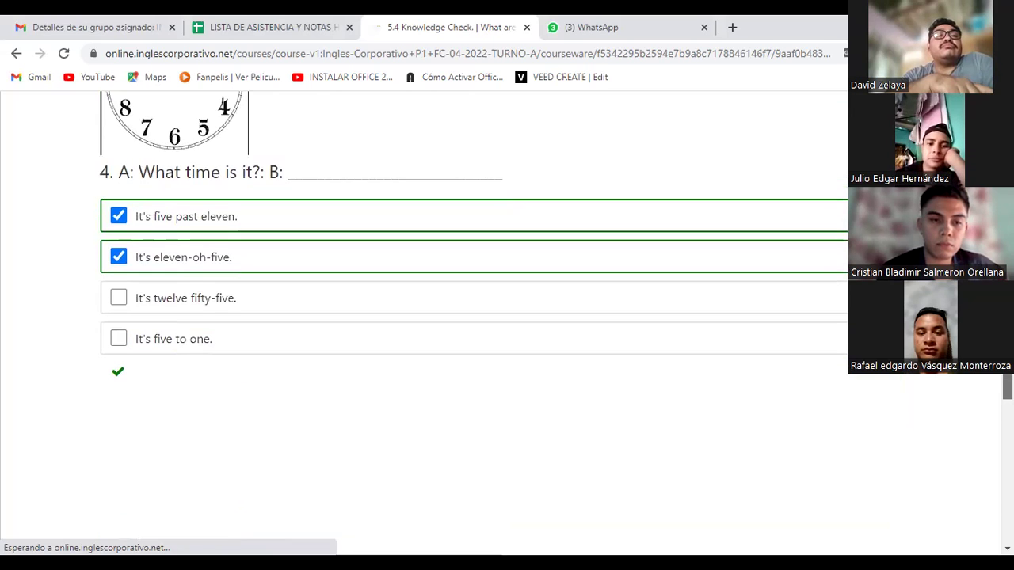
scroll(476, 317, "down", 2)
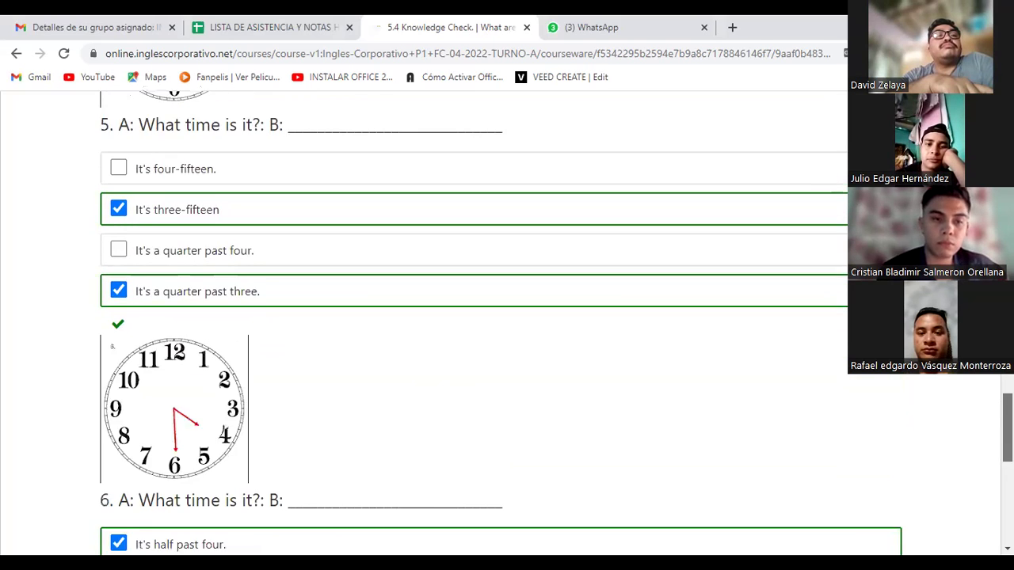
scroll(475, 317, "up", 20)
scroll(475, 317, "up", 3)
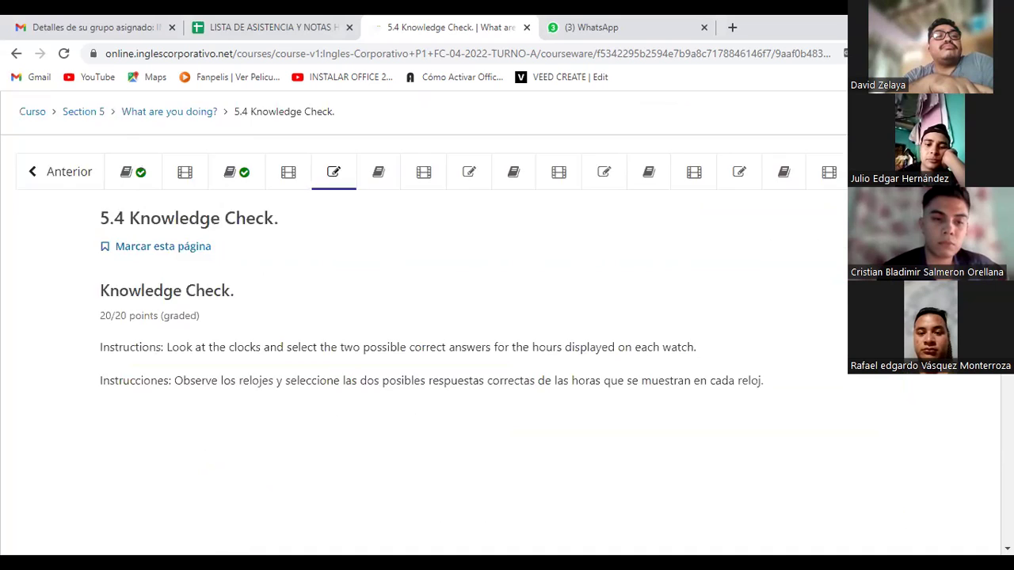
left_click(381, 223)
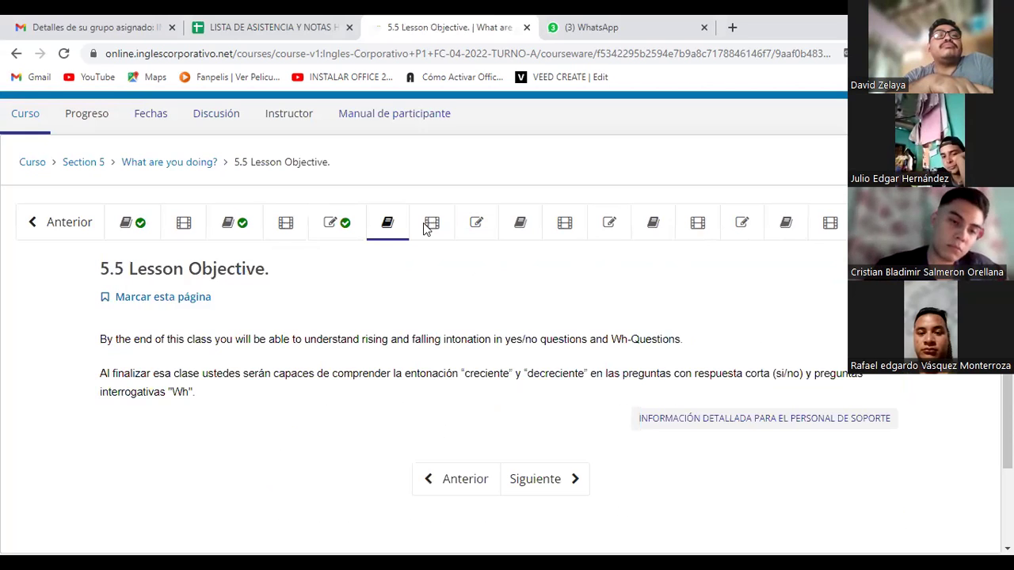
- Switch to the Hanesbrand attendance and grades spreadsheet and open the P1-12-TEXTILES-TURNO-A-04-23 group sheet
left_click(277, 27)
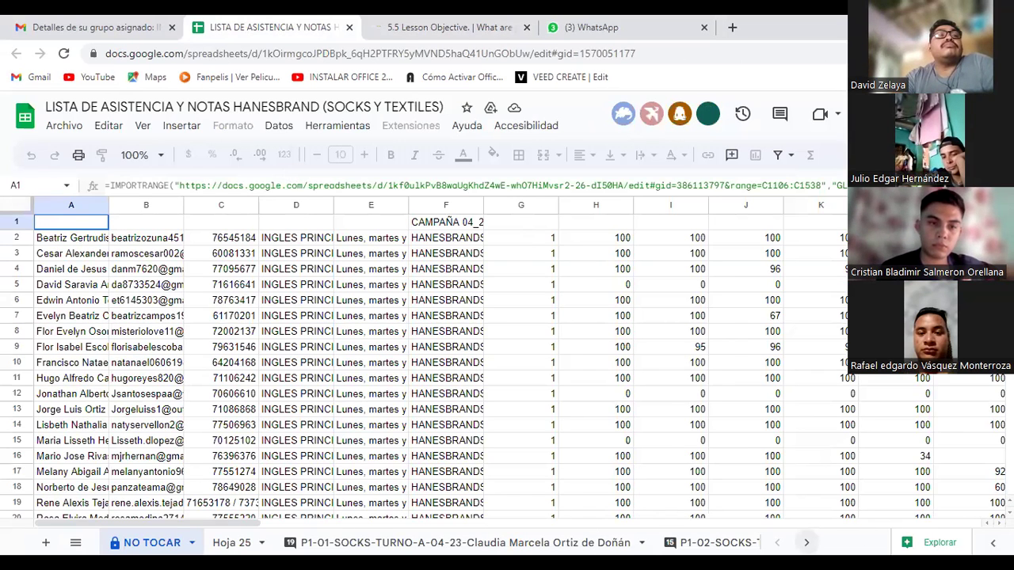
left_click(806, 543)
left_click(806, 542)
left_click(806, 543)
left_click(806, 543)
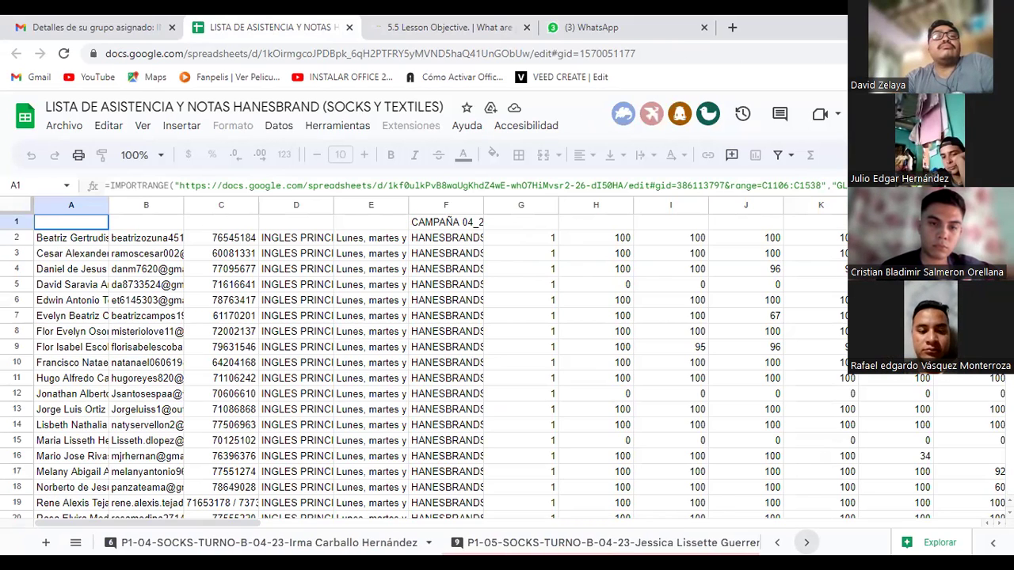
left_click(807, 543)
left_click(807, 543)
left_click(806, 542)
left_click(806, 542)
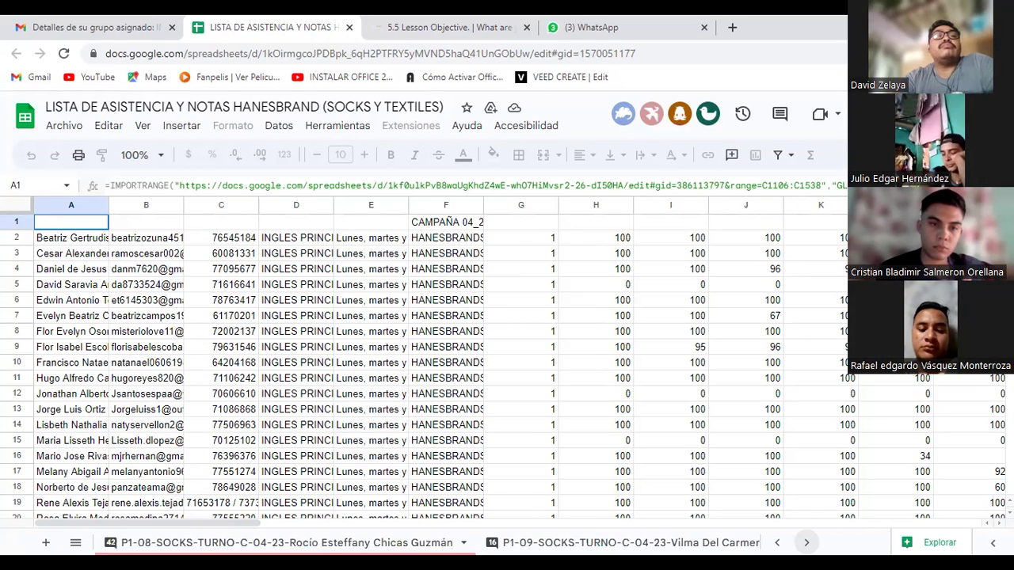
left_click(807, 542)
left_click(806, 542)
left_click(806, 543)
left_click(626, 543)
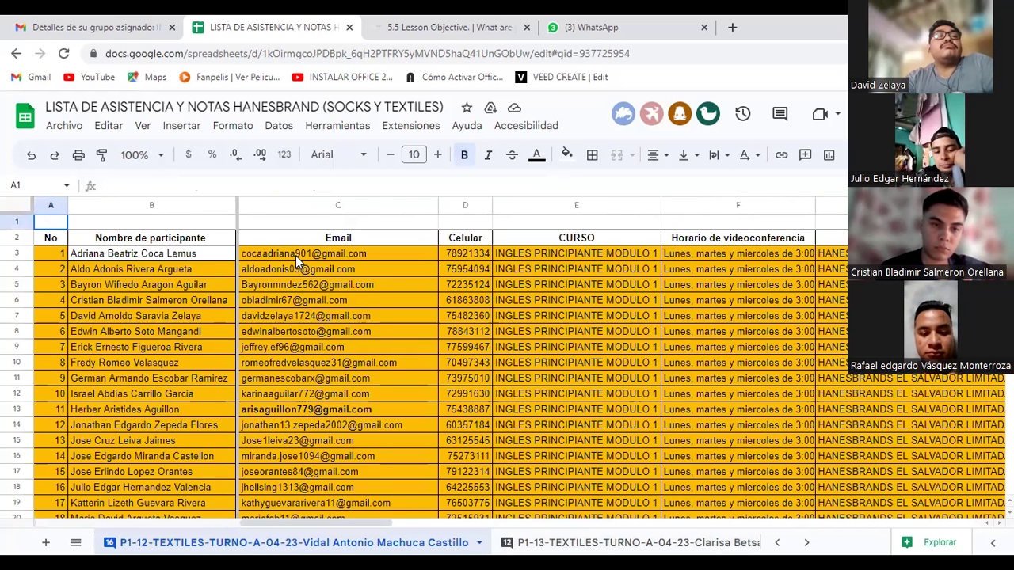
- Enter 1 in the MIERCOLES 17 attendance column for participants 4 and 5 (AK6 and AK7)
left_click(295, 255)
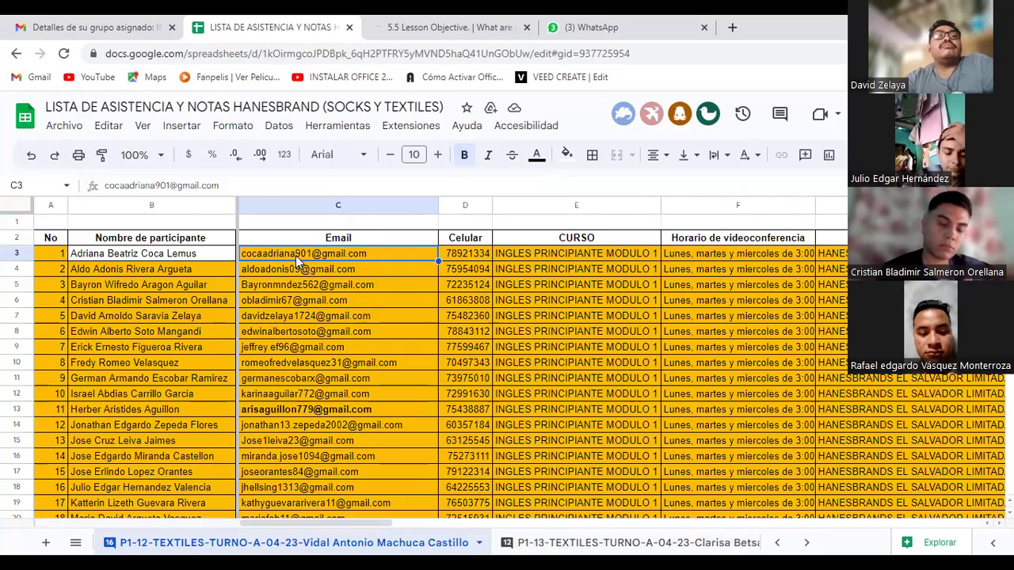
key("Right")
key("Right")
key("Right")
key("Right")
key("Right")
key("Right")
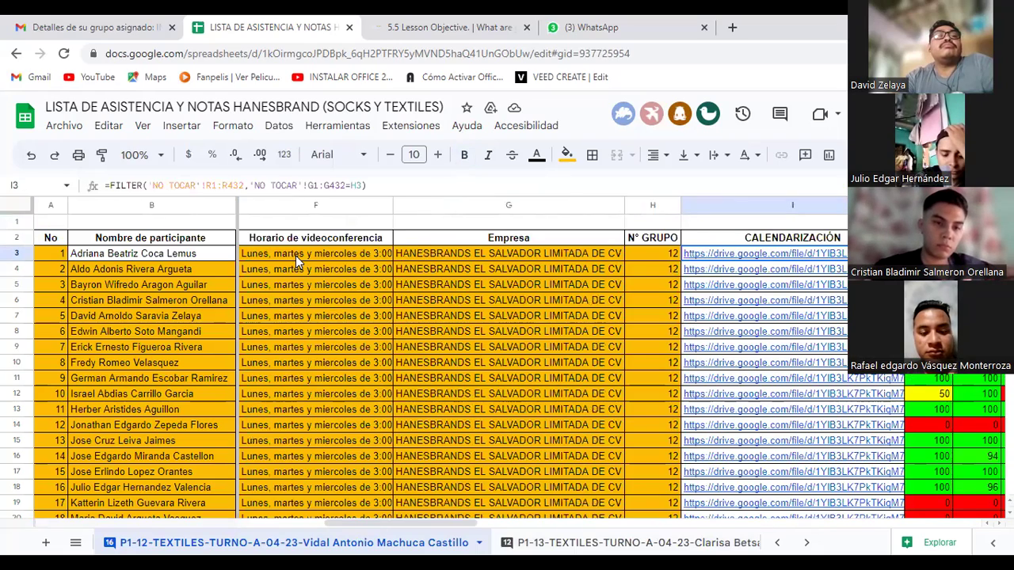
key("Right")
key("Right")
key("Right")
key("Right")
key("Right")
key("Right")
key("Right")
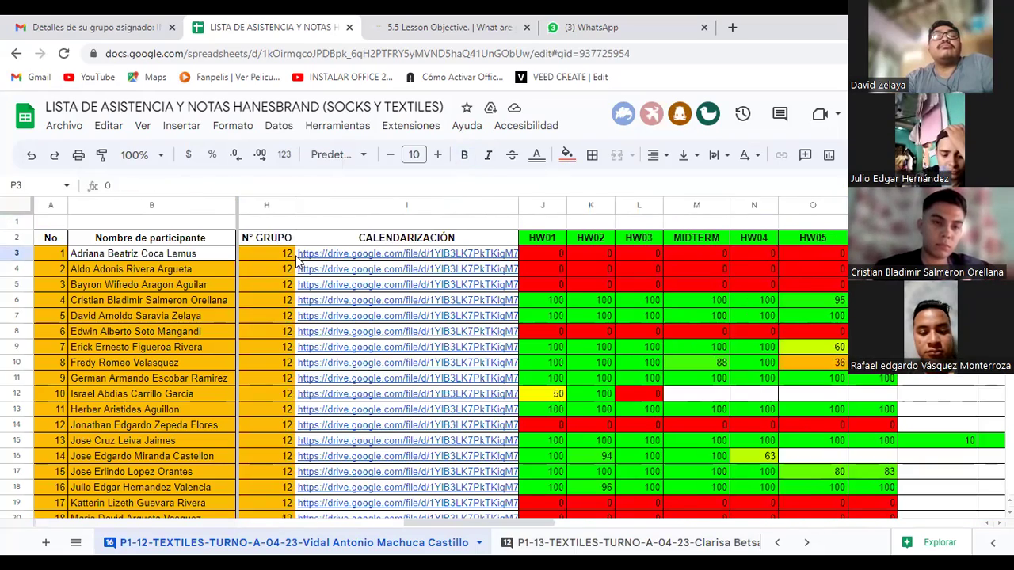
key("Right")
key("Right")
key("Right")
key("Right")
key("Right")
key("Right")
key("Right")
key("Right")
key("Right")
key("Right")
key("Right")
key("Right")
key("Right")
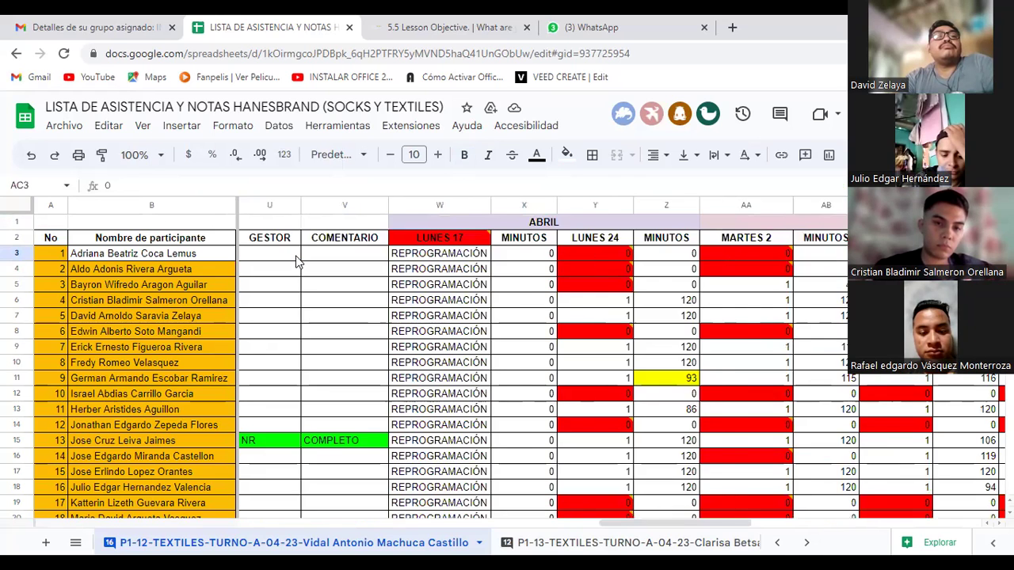
key("Right")
key("Right")
key("Right")
key("Right")
key("Right")
key("Right")
key("Right")
key("Right")
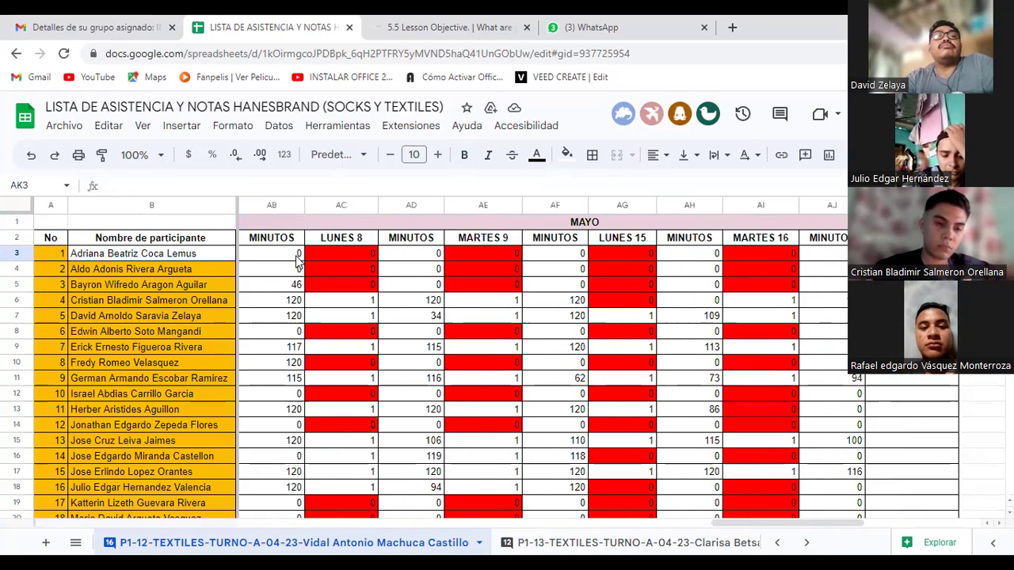
key("Right")
key("Right")
key("Right")
key("Right")
key("Right")
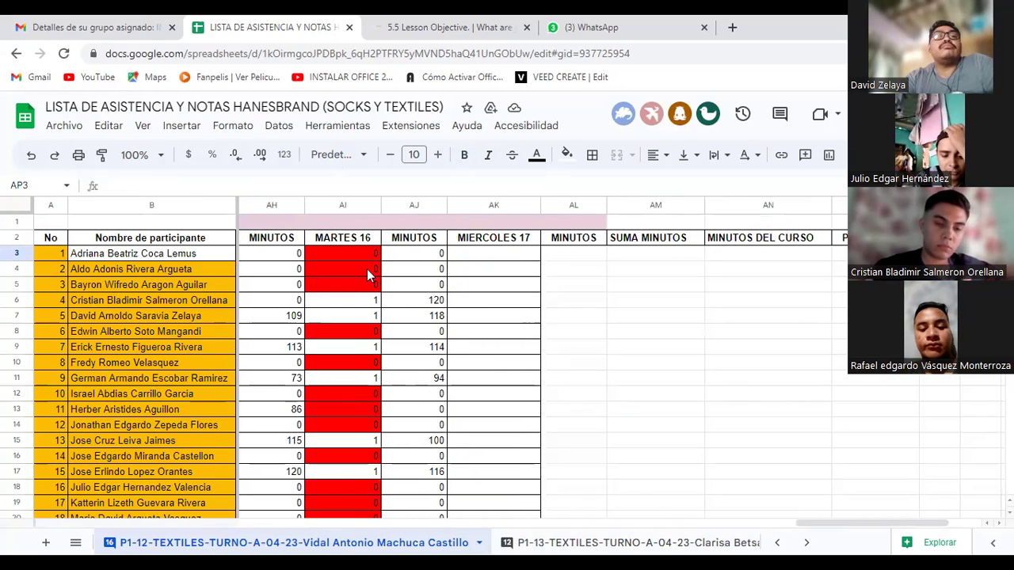
left_click(492, 302)
type("1")
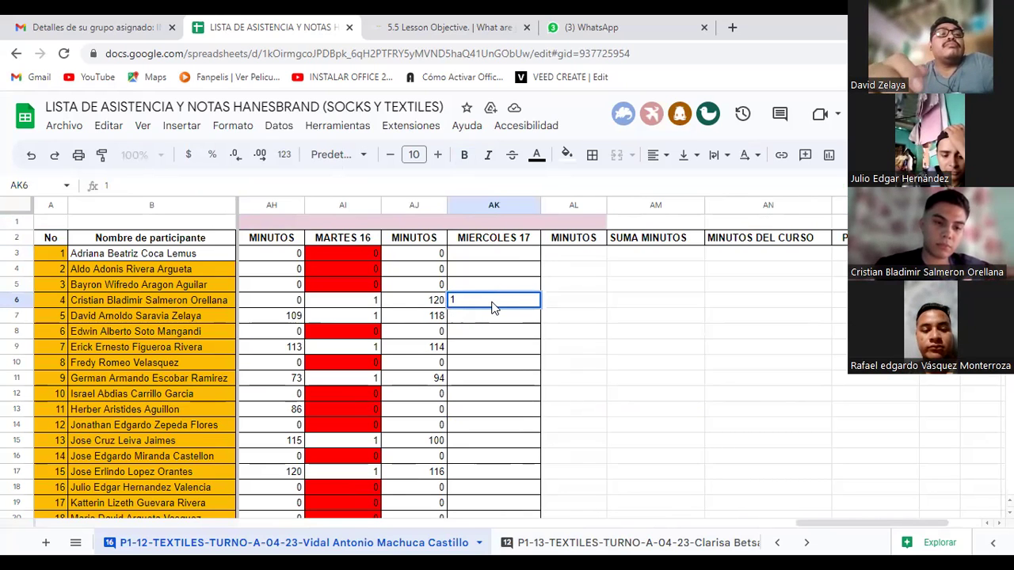
key("Return")
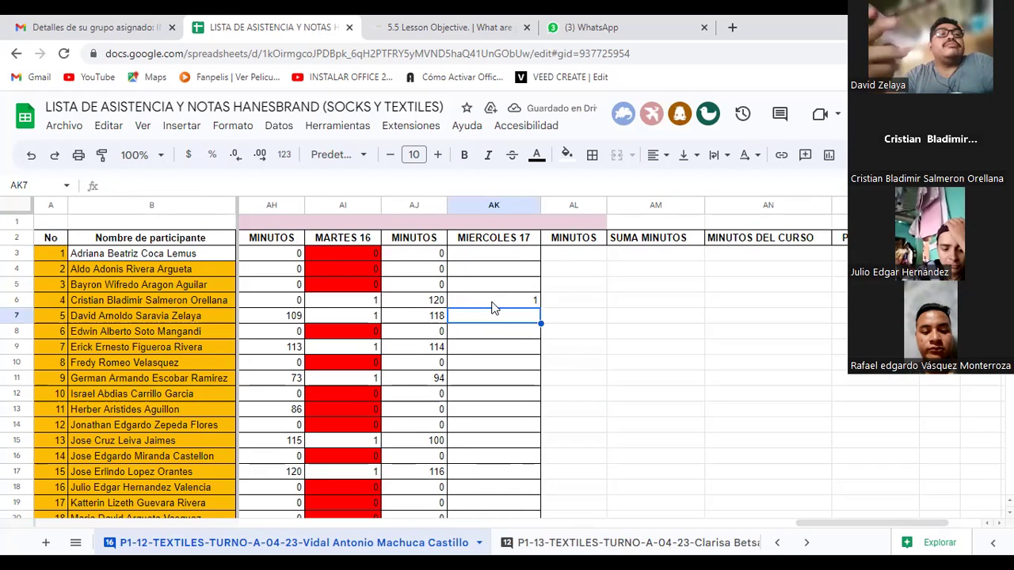
type("1")
key("Return")
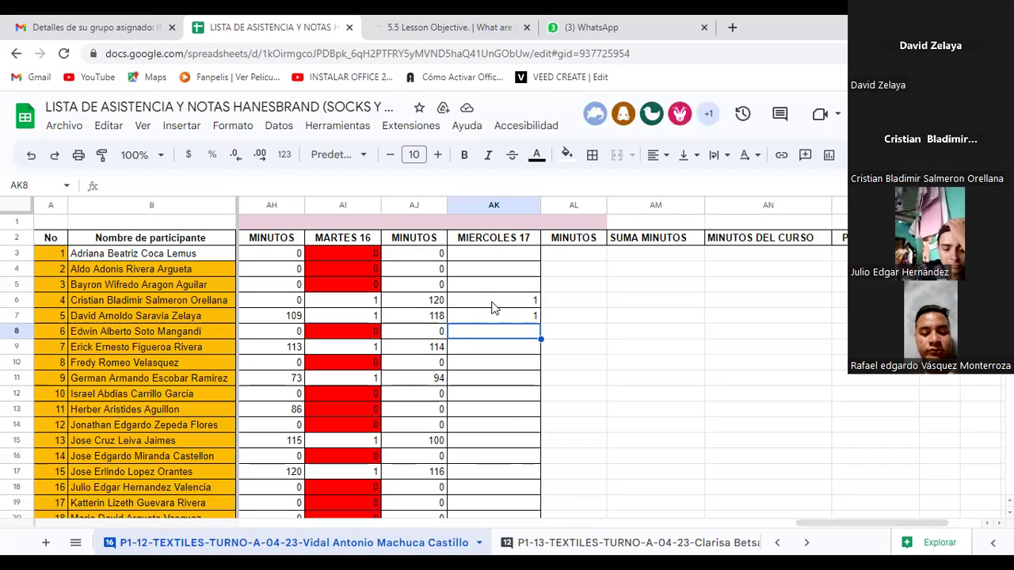
- Enter 0 in the MIERCOLES 17 column for participants 6 through 12 (AK8 to AK14)
type("0")
key("Return")
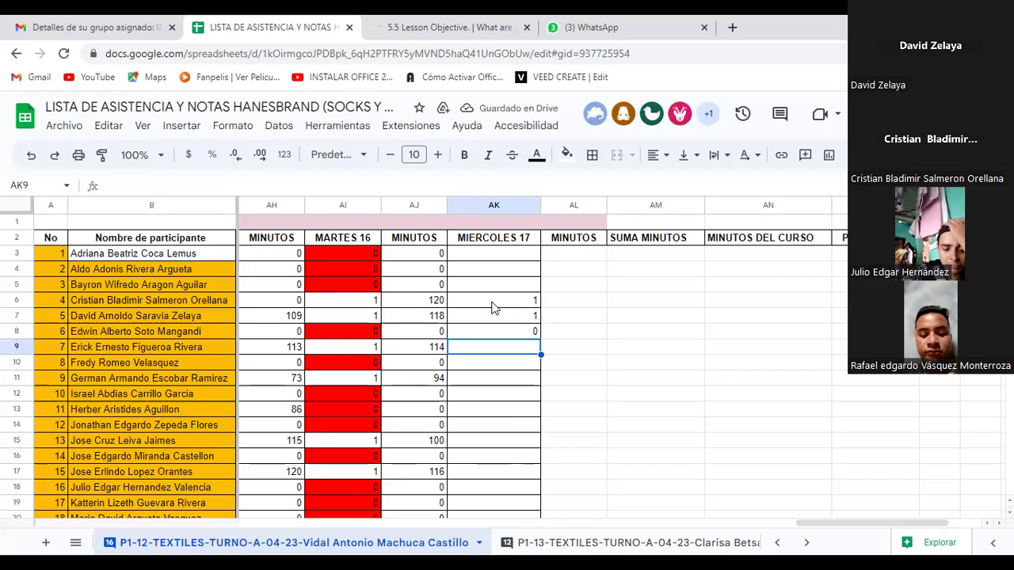
type("0")
key("Return")
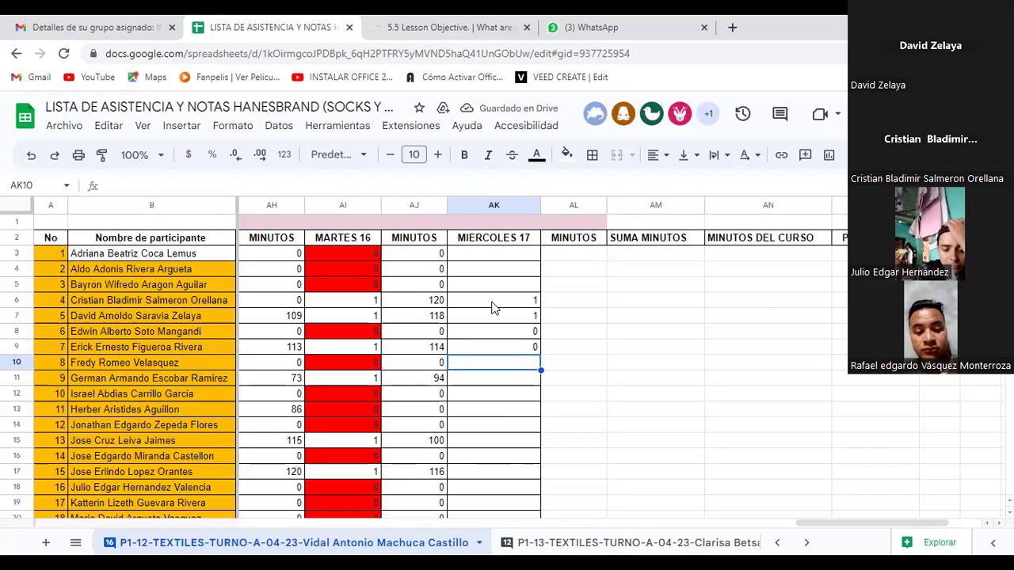
type("0")
key("Return")
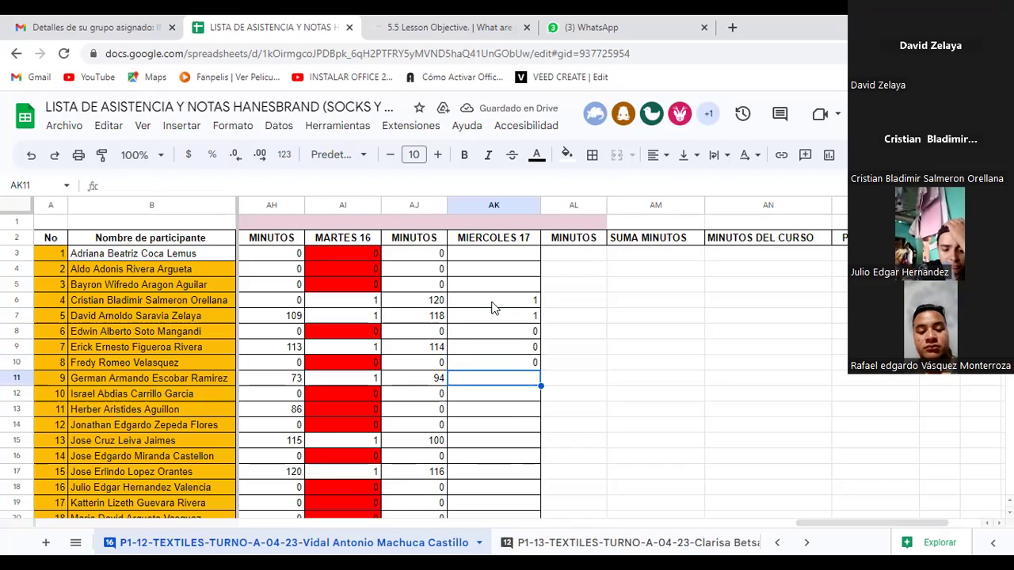
type("0")
key("Return")
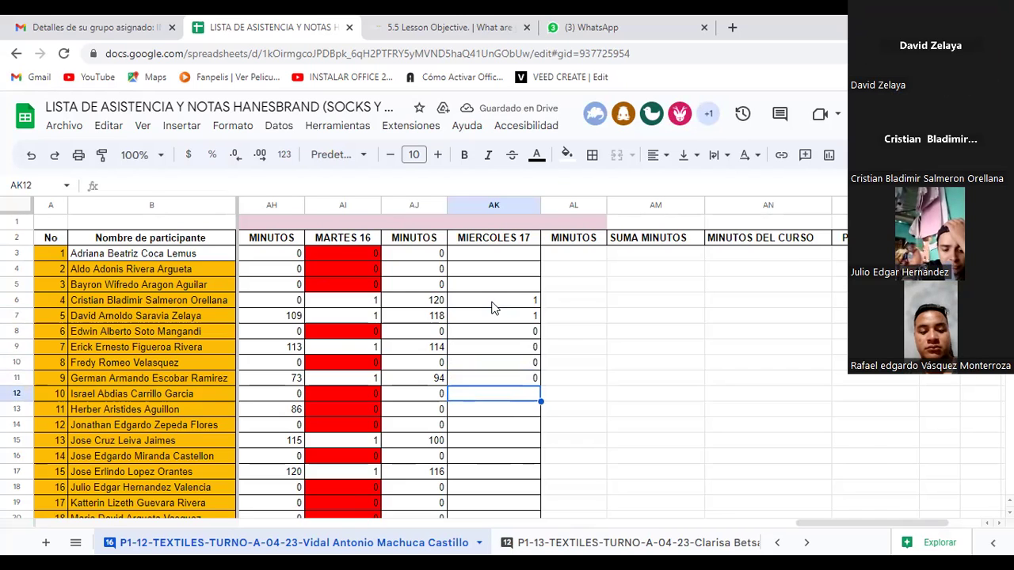
type("0")
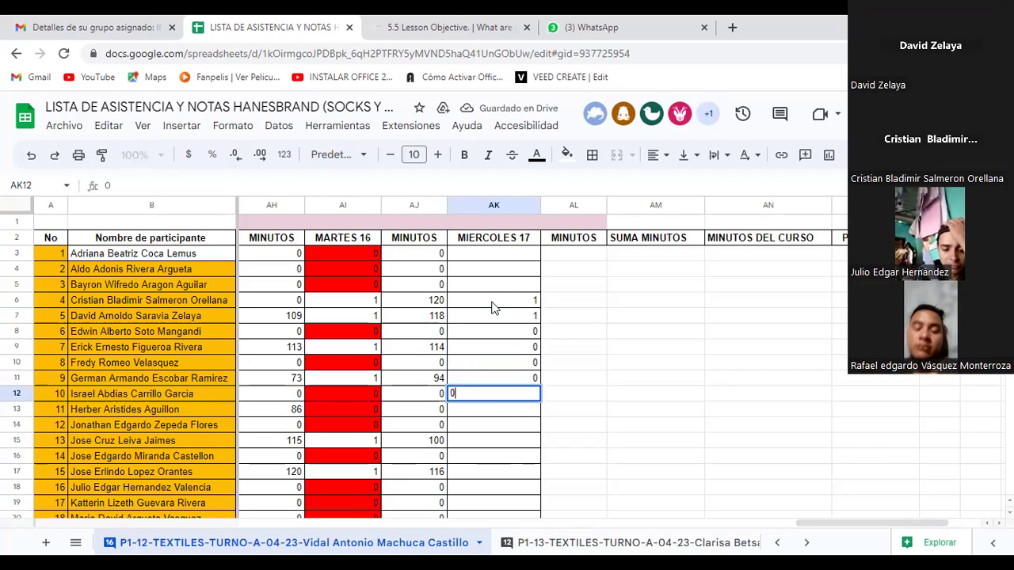
key("Return")
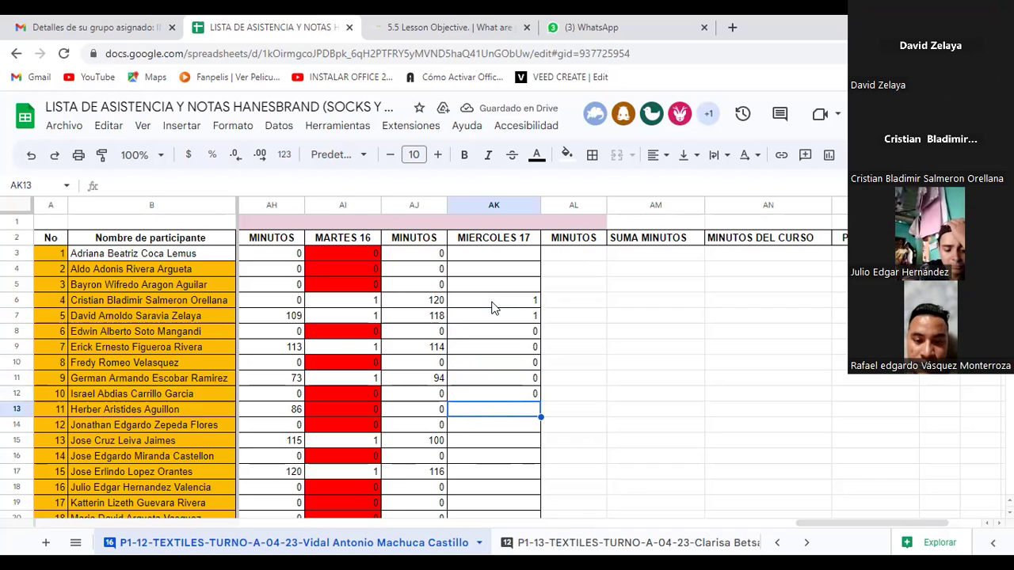
type("0")
key("Return")
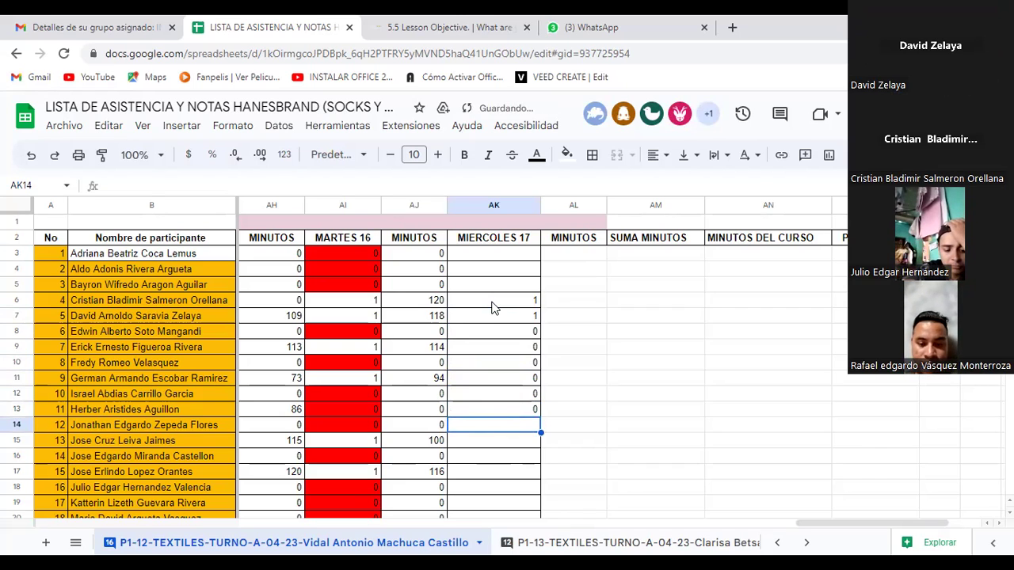
type("0")
key("Return")
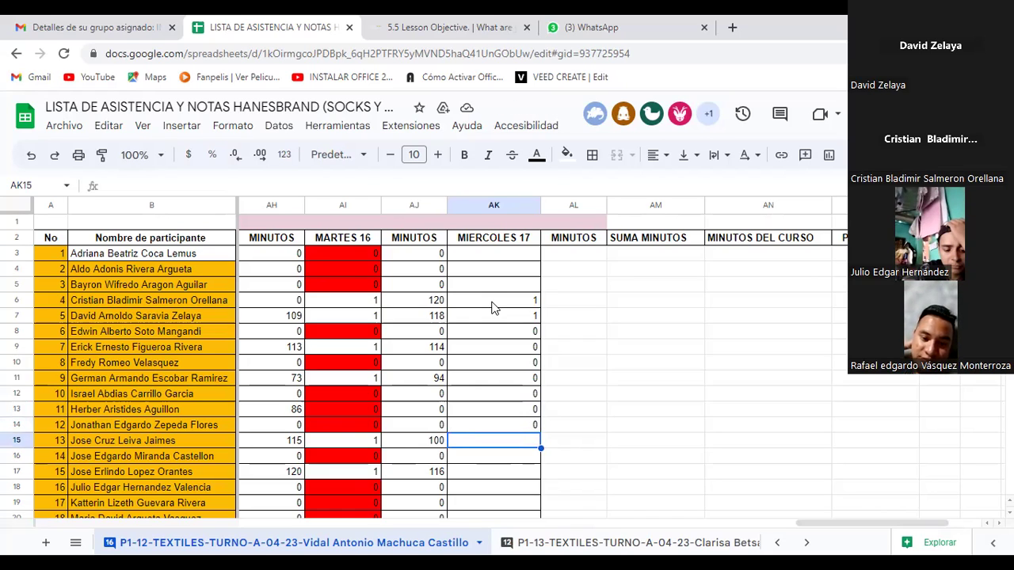
- Fill the MIERCOLES 17 column for participants 13 through 17 (AK15 to AK19) with 1, 0, 0, 1 and 0
type("1")
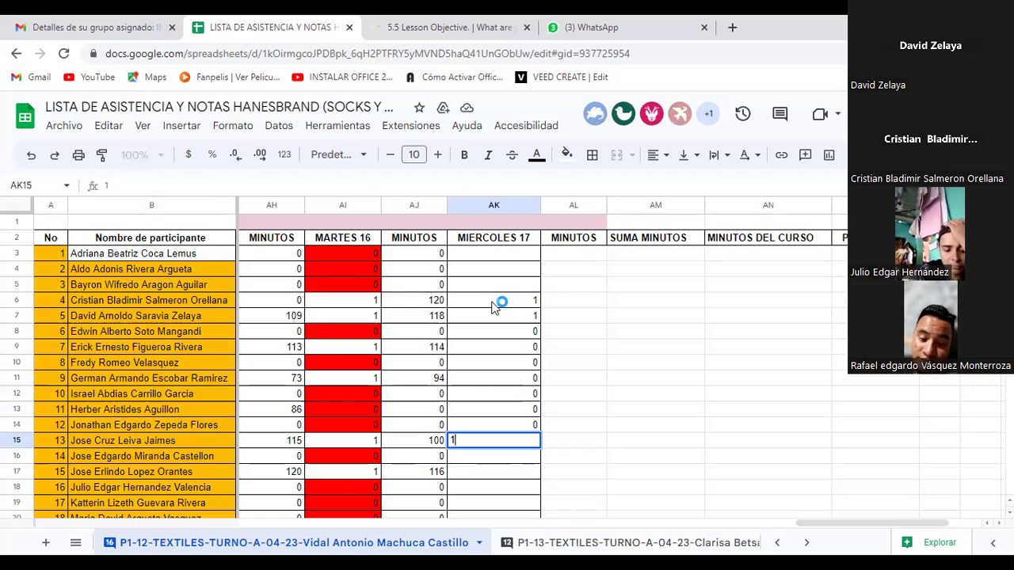
key("Return")
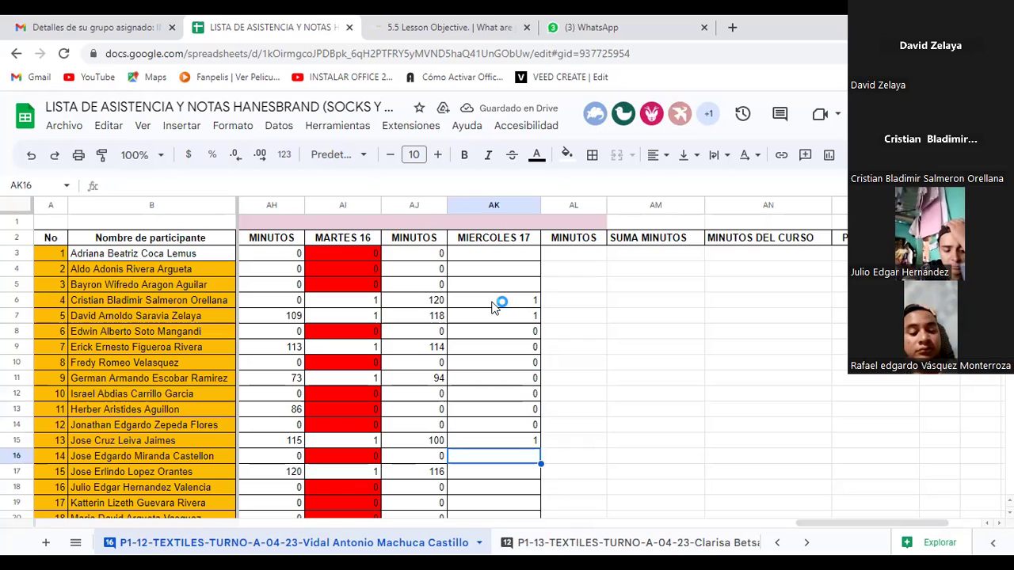
type("0")
key("Return")
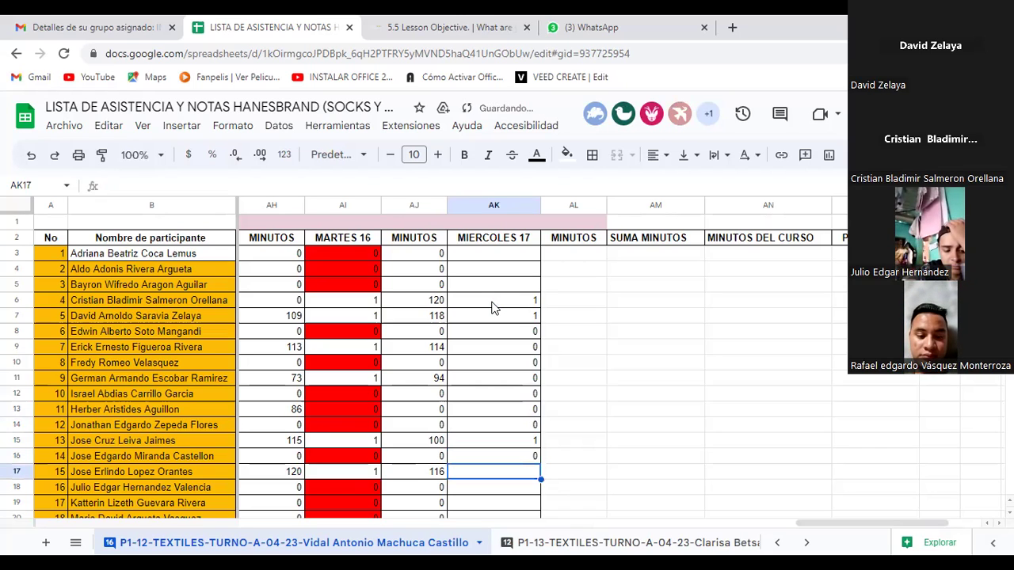
type("0")
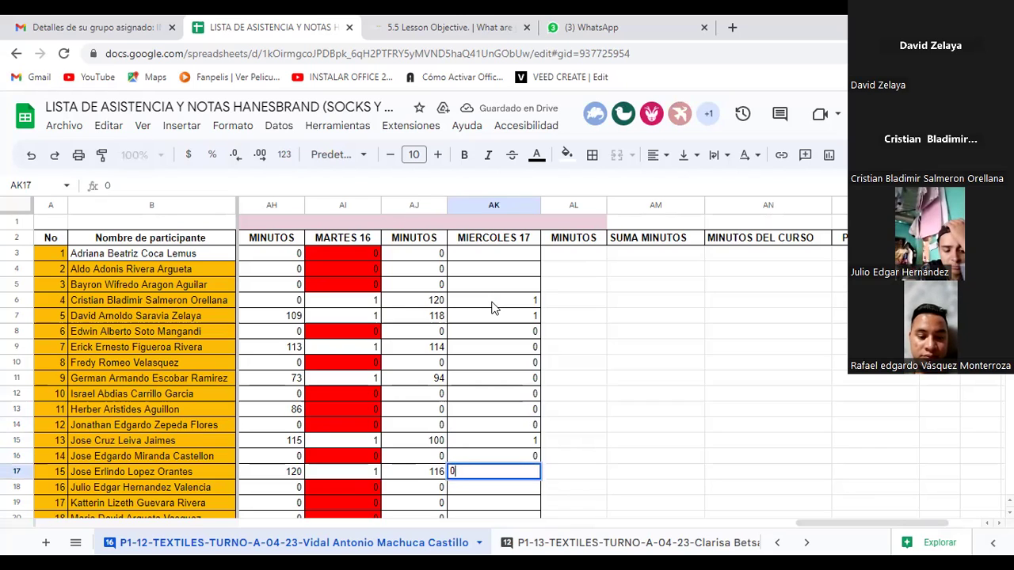
key("Return")
type("1")
key("Return")
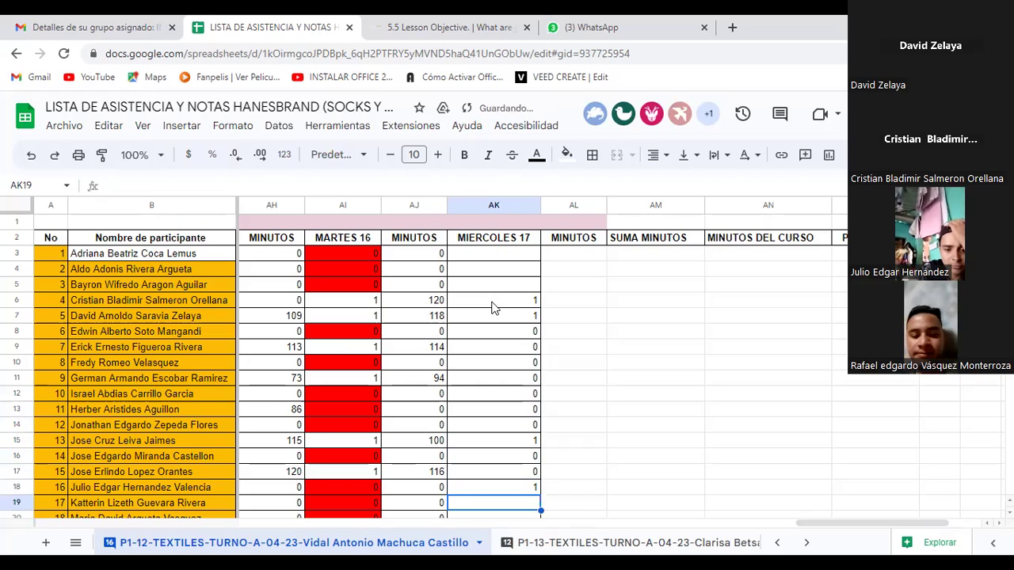
type("0")
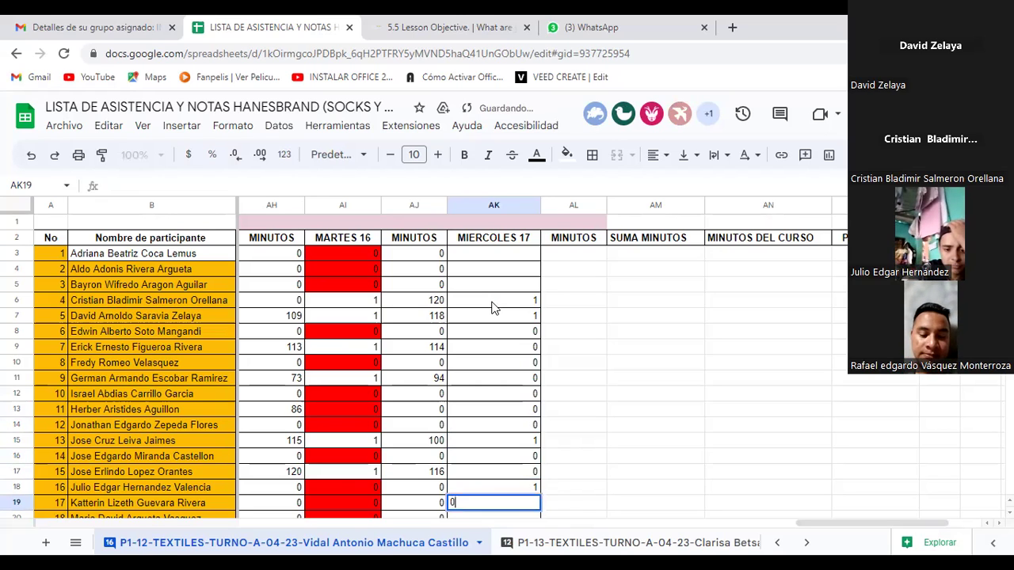
key("Return")
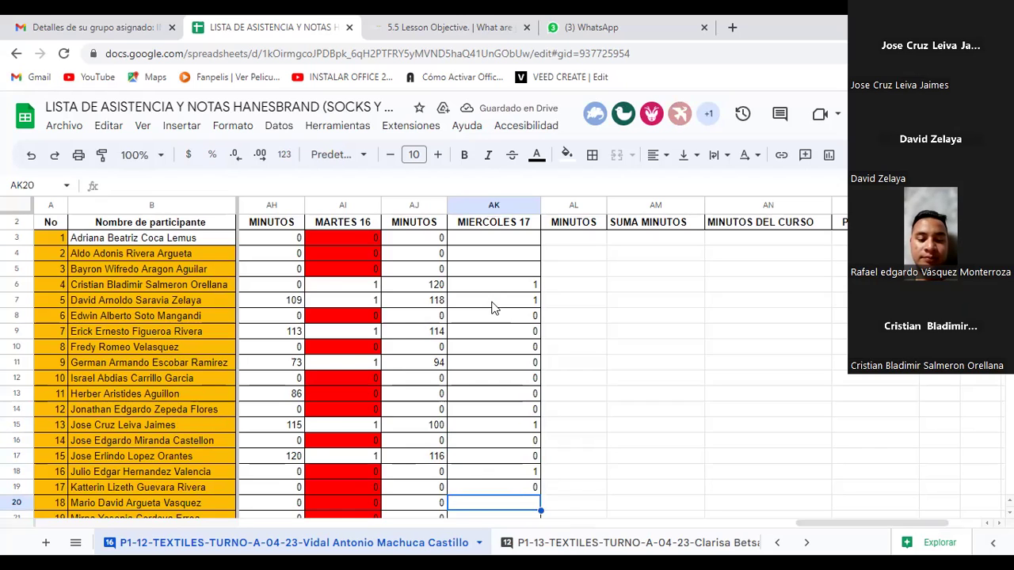
- Fill the MIERCOLES 17 column for participants 18 through 20 (AK20 to AK22) with 0, 0 and 1
type("0")
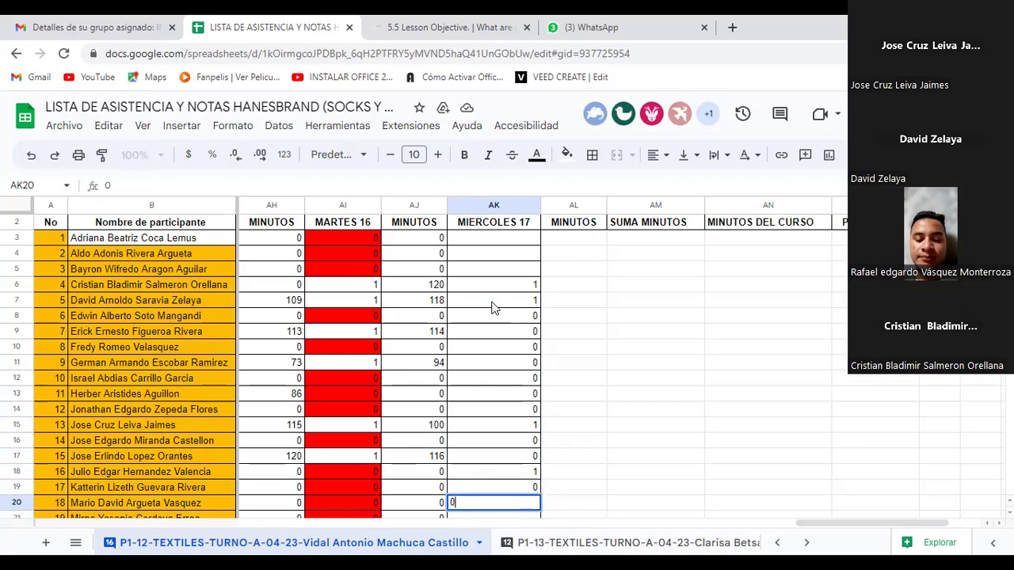
key("Return")
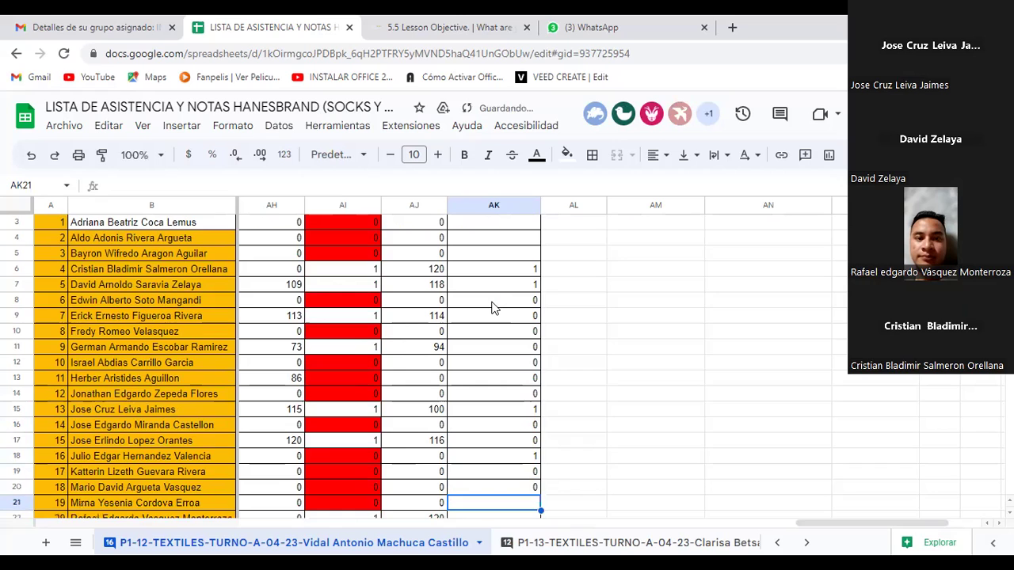
type("0")
key("Return")
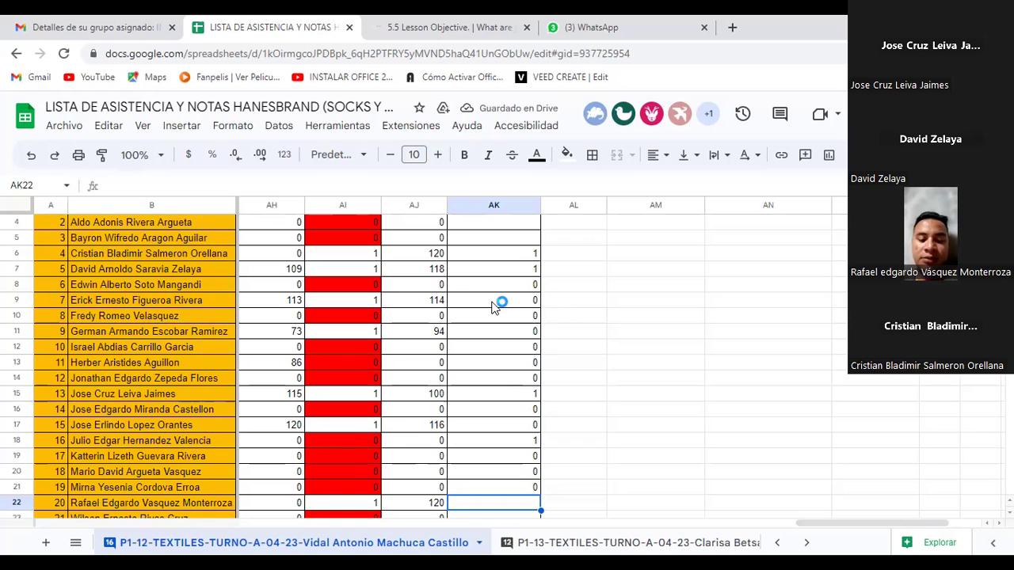
type("0")
scroll(491, 308, "down", 1)
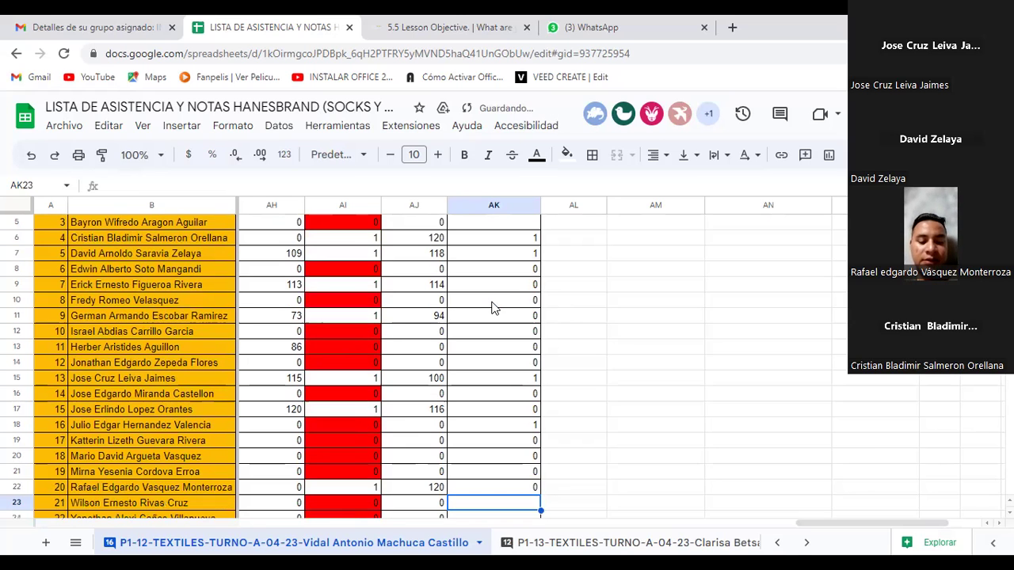
key("ctrl+Return")
type("1")
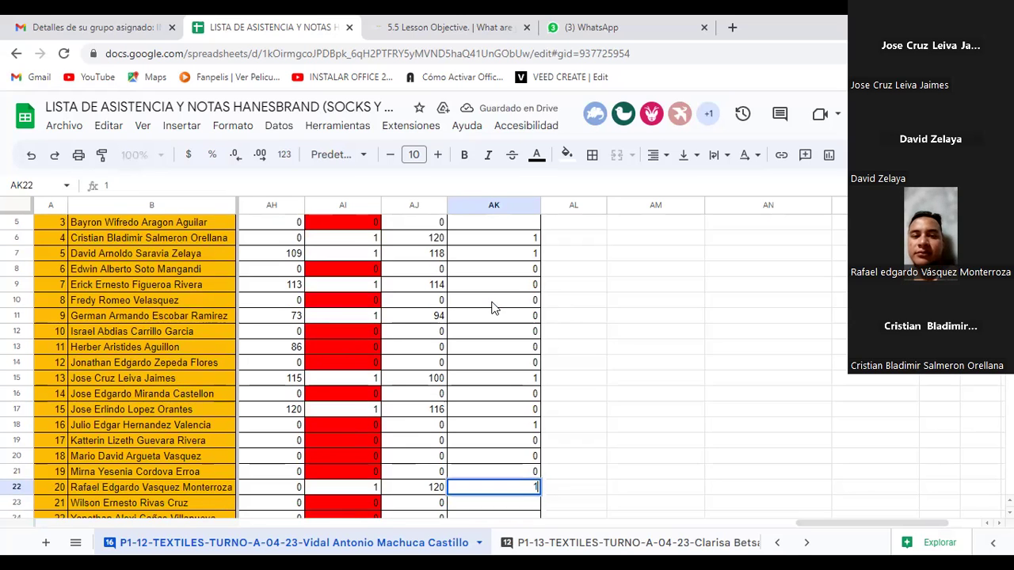
key("Return")
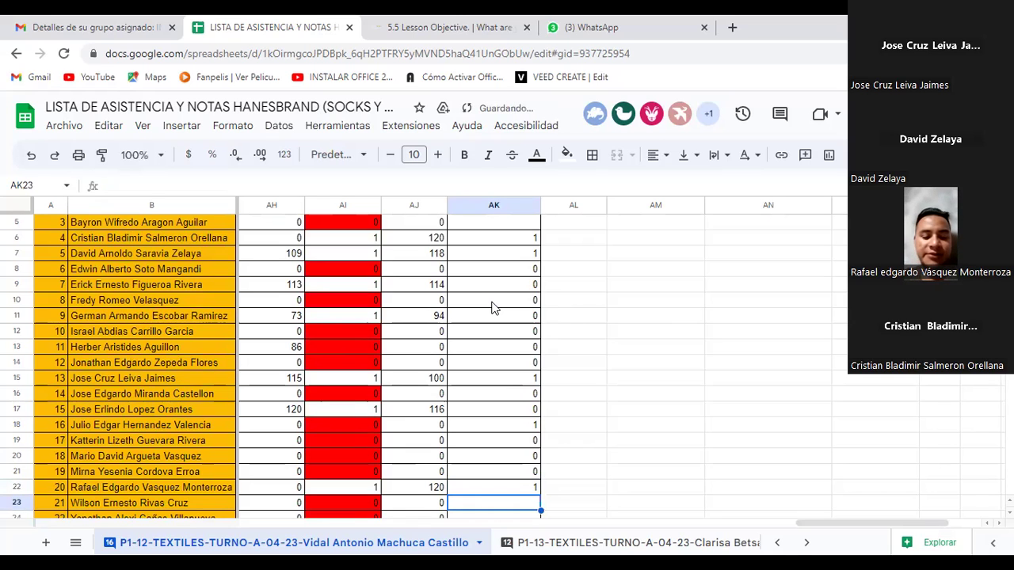
- Enter 0 in the MIERCOLES 17 column for participants 21 and 22 (AK23 and AK24)
type("0")
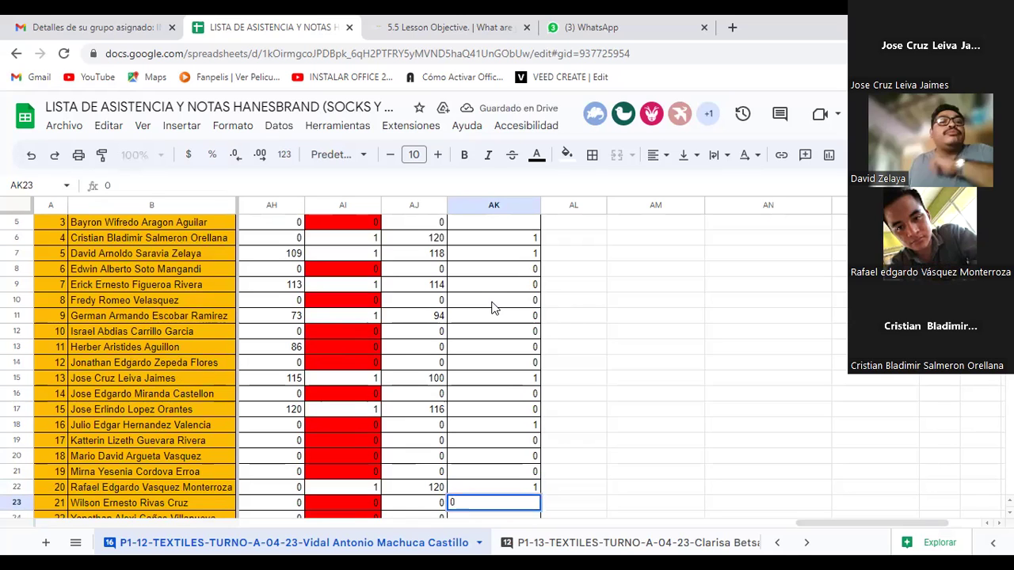
key("Return")
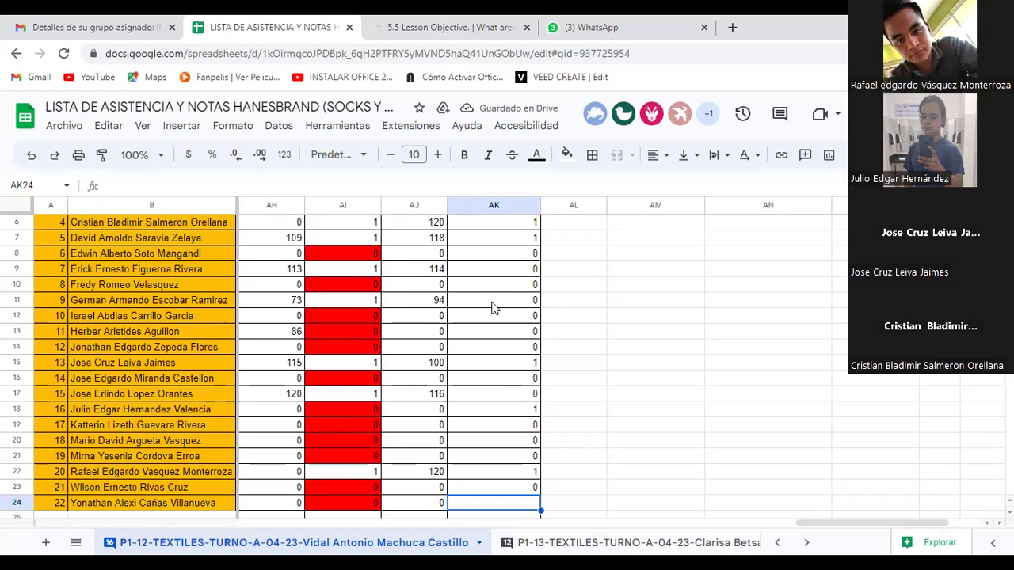
type("0")
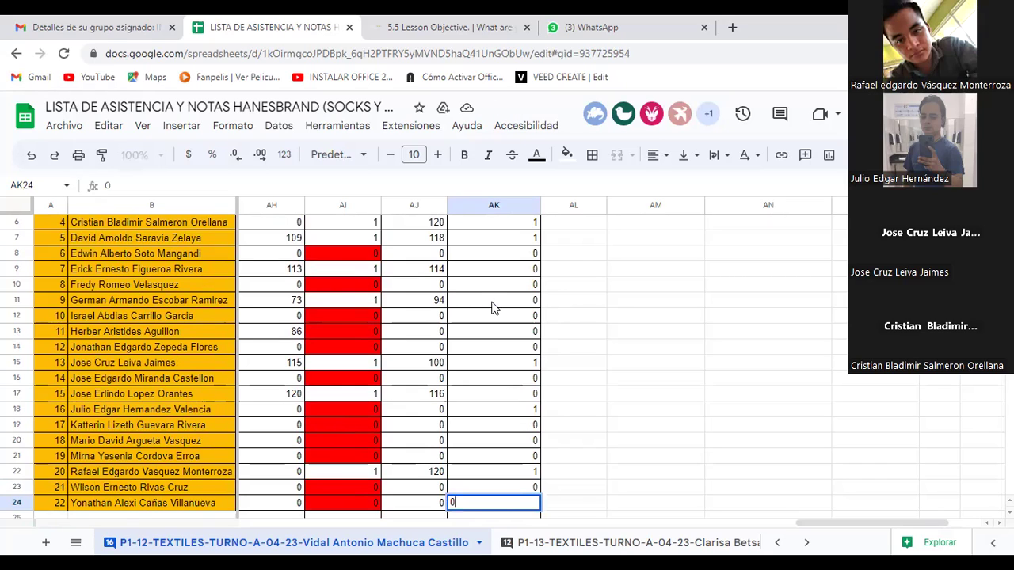
key("Up")
- Enter 0 in the empty MIERCOLES 17 cells for participants 1 through 3 (AK3 to AK5)
key("Up")
key("Up")
key("Up")
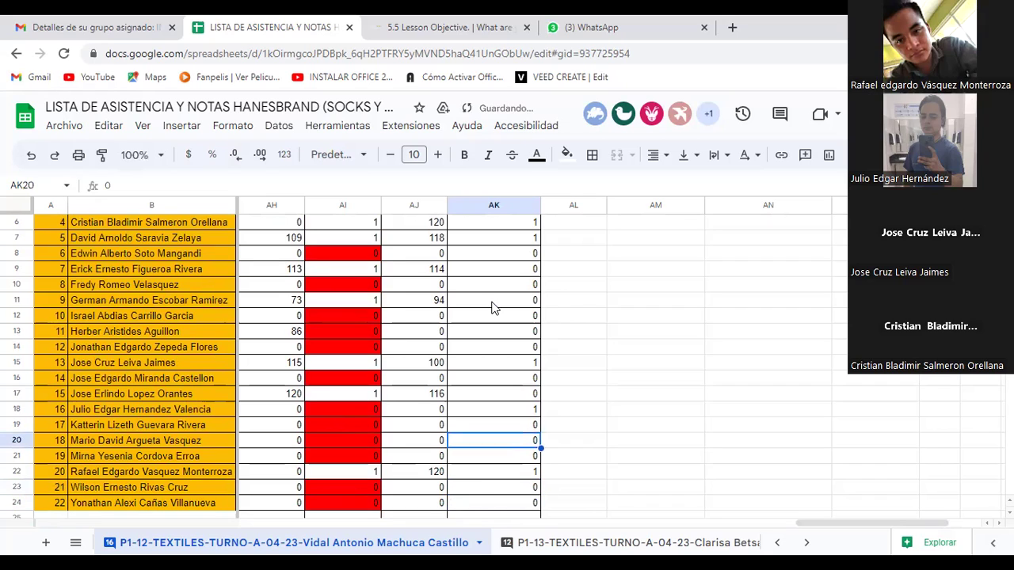
key("Up")
key("Up")
key("Up")
key("Up")
key("Up")
key("Up")
key("Up")
key("Up")
key("Up")
key("Up")
key("Up")
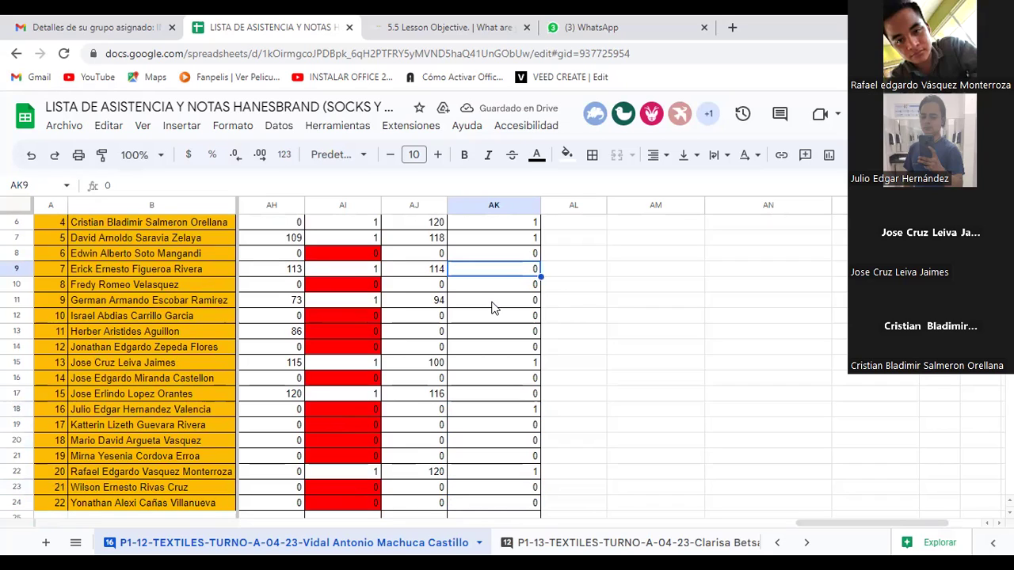
key("Up")
key("Up")
key("Up")
key("Up")
key("Up")
key("Up")
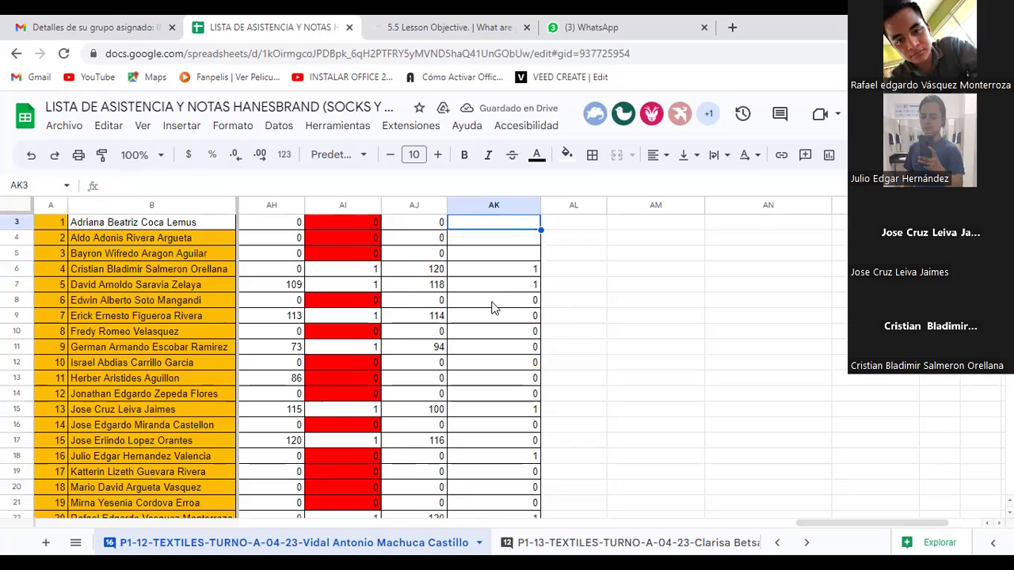
key("Up")
scroll(491, 307, "up", 1)
scroll(491, 307, "left", 5)
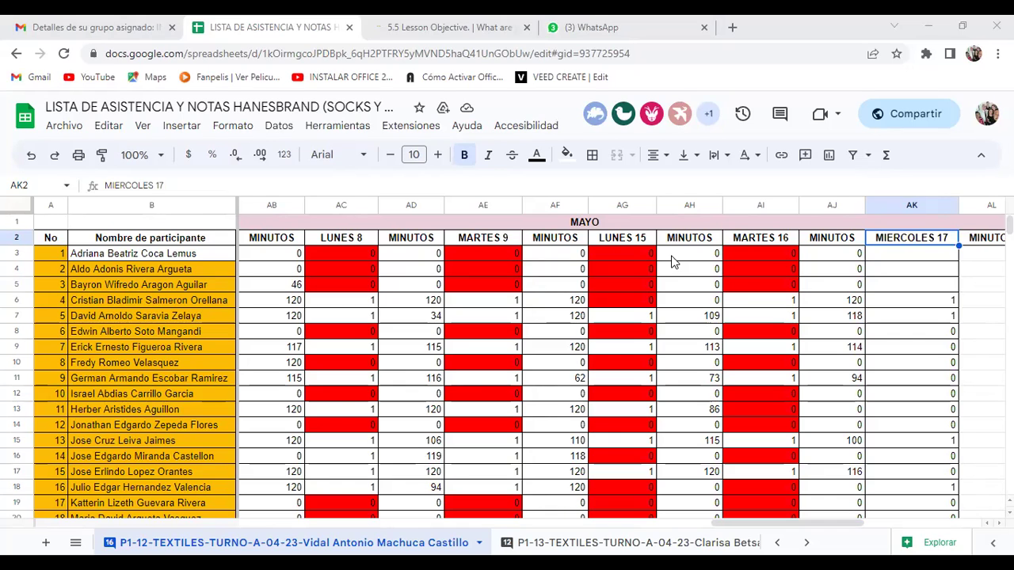
left_click(911, 256)
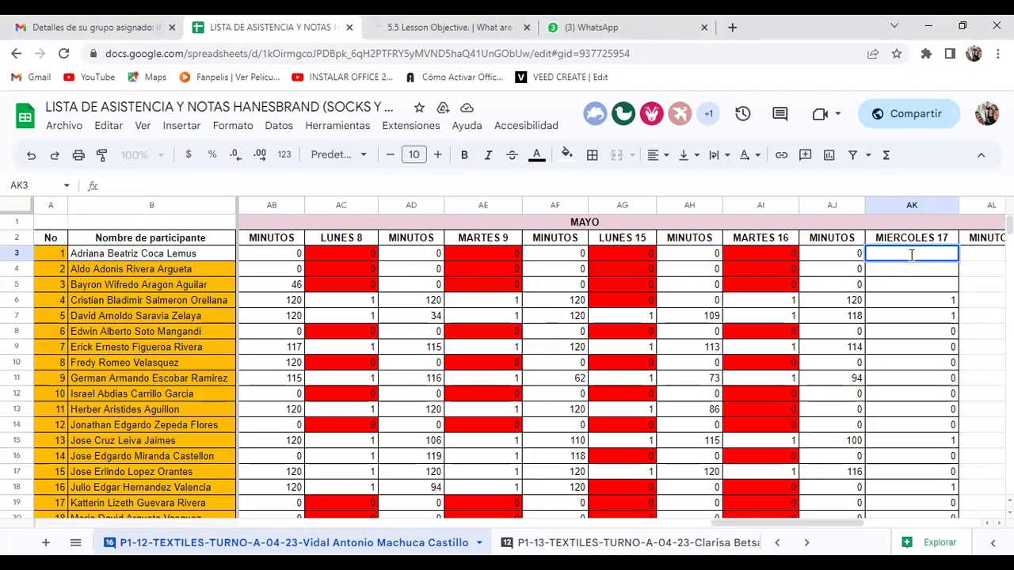
type("0")
key("Return")
type("0")
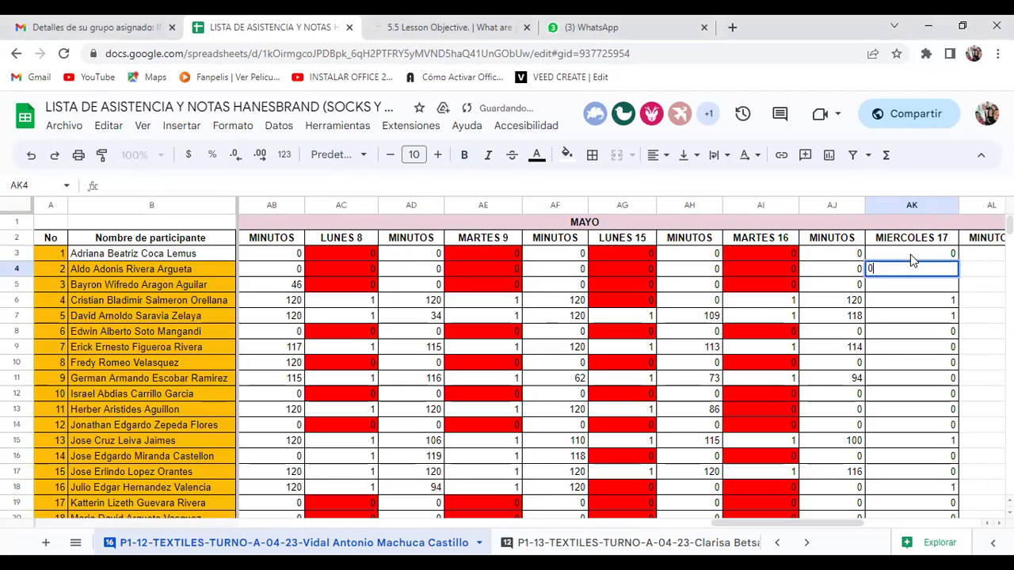
key("Return")
type("0")
key("Return")
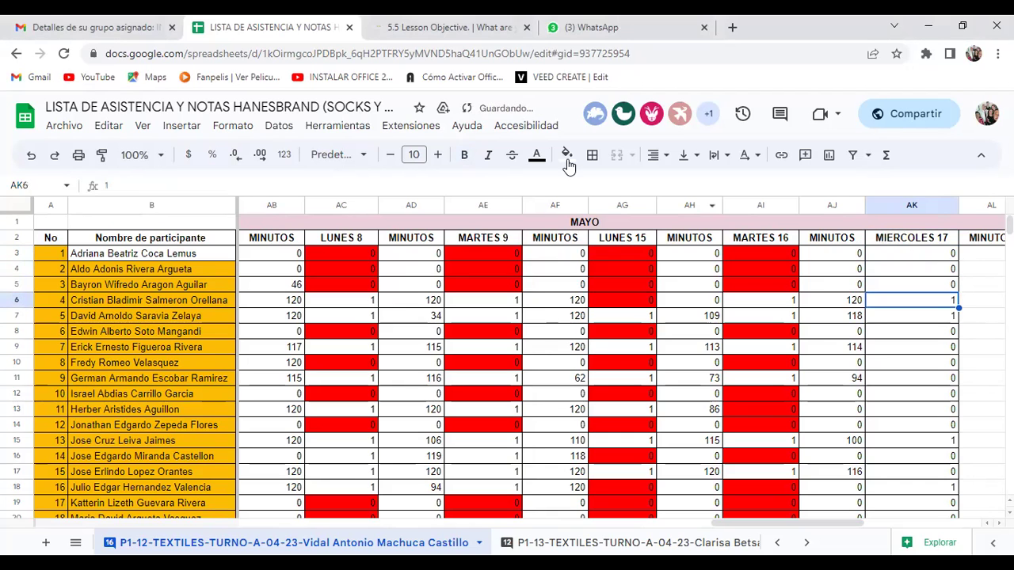
- Switch to the English course page, open unit 5.6 Rising and Falling Intonation, and play its video alongside the transcript
left_click(482, 28)
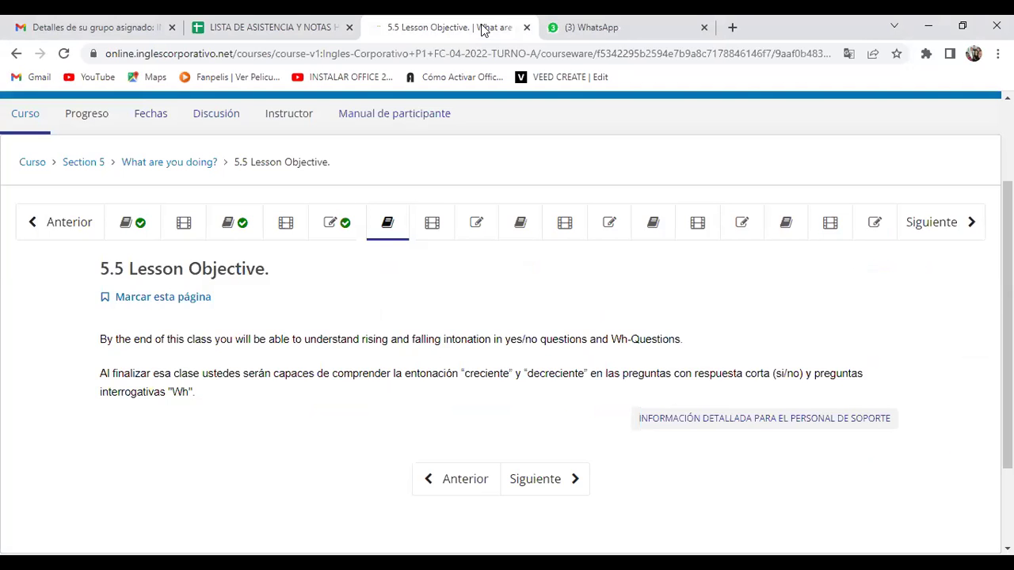
left_click(438, 236)
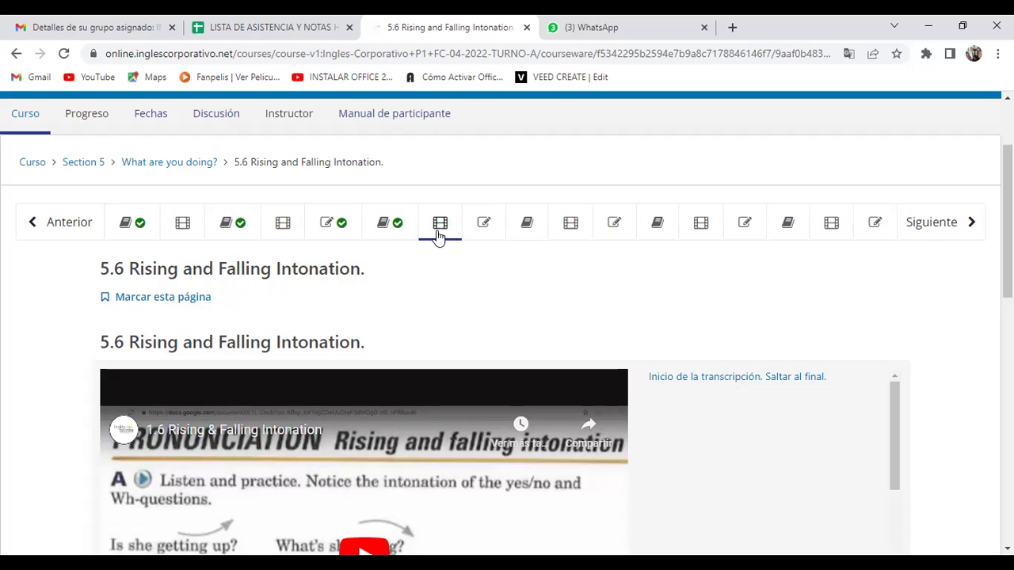
scroll(438, 236, "down", 1)
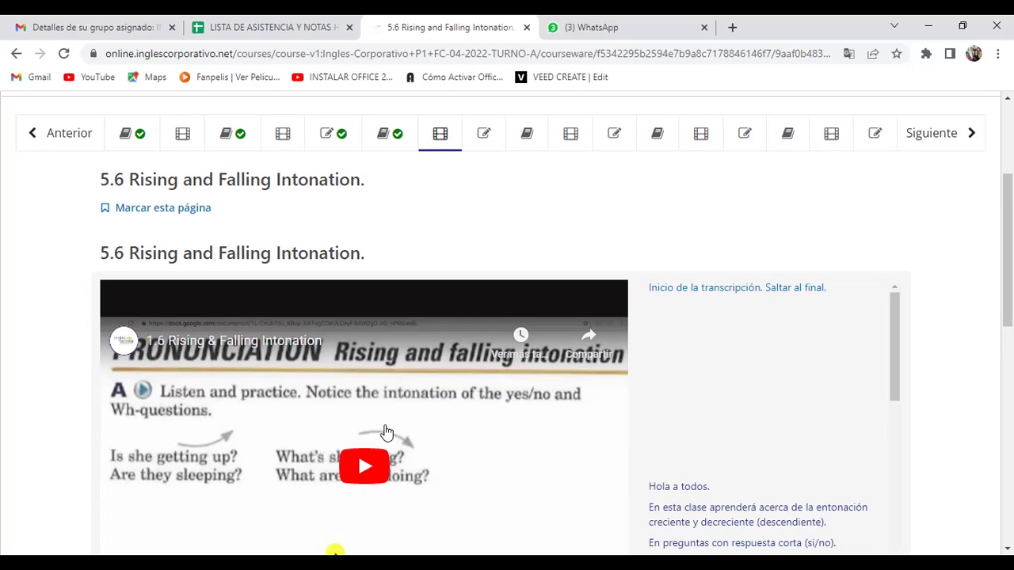
left_click(364, 466)
scroll(362, 465, "down", 1)
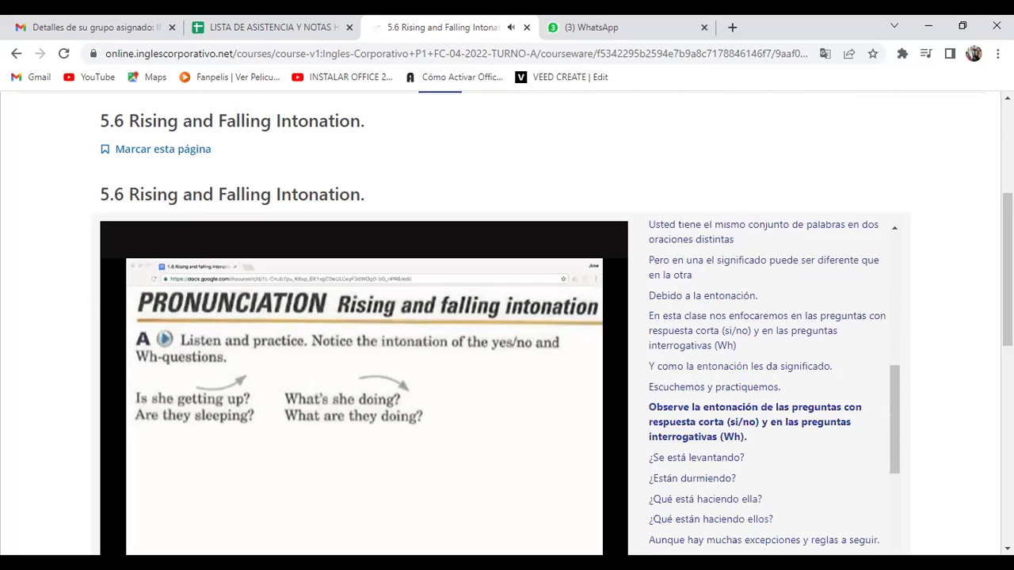
scroll(401, 447, "down", 2)
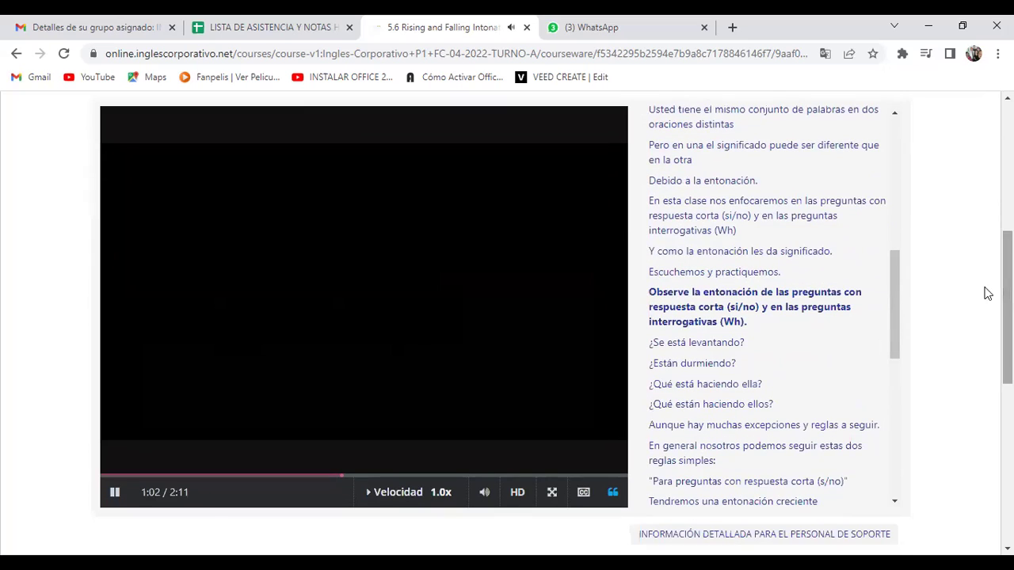